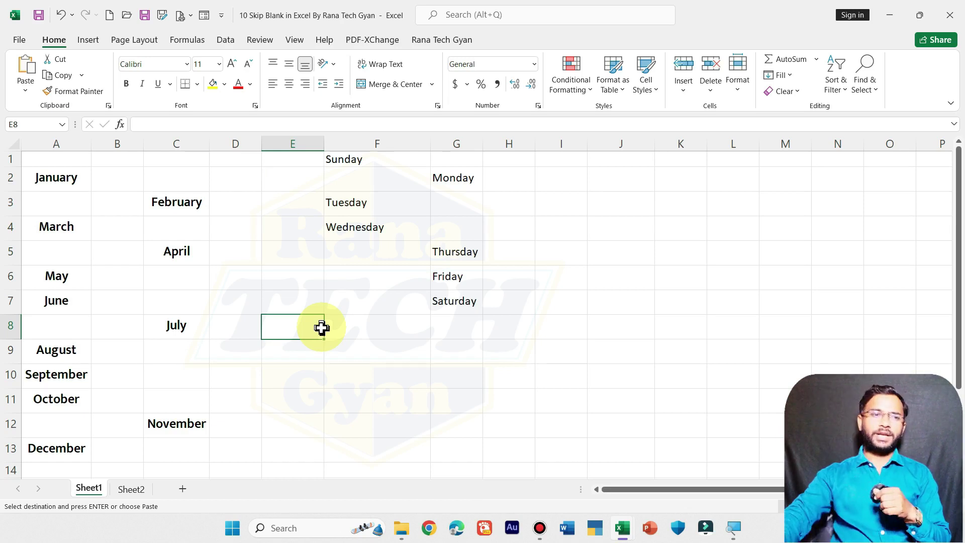
pyautogui.moveTo(65, 174); pyautogui.dragTo(51, 443)
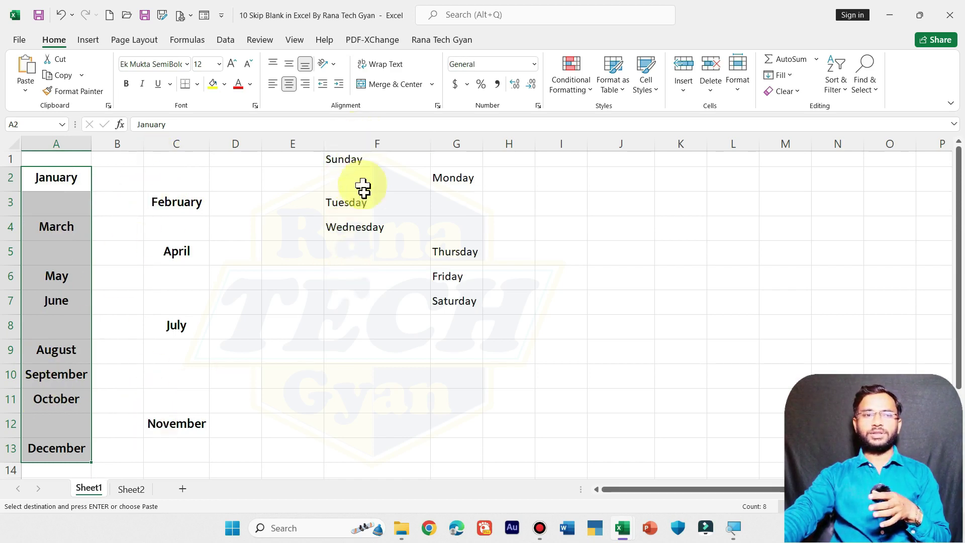
pyautogui.click(452, 176)
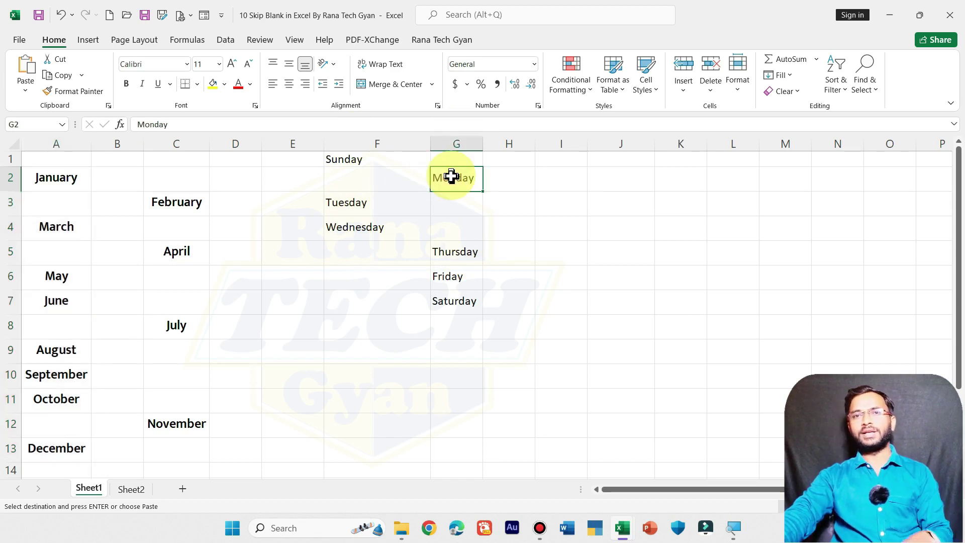
pyautogui.click(383, 187)
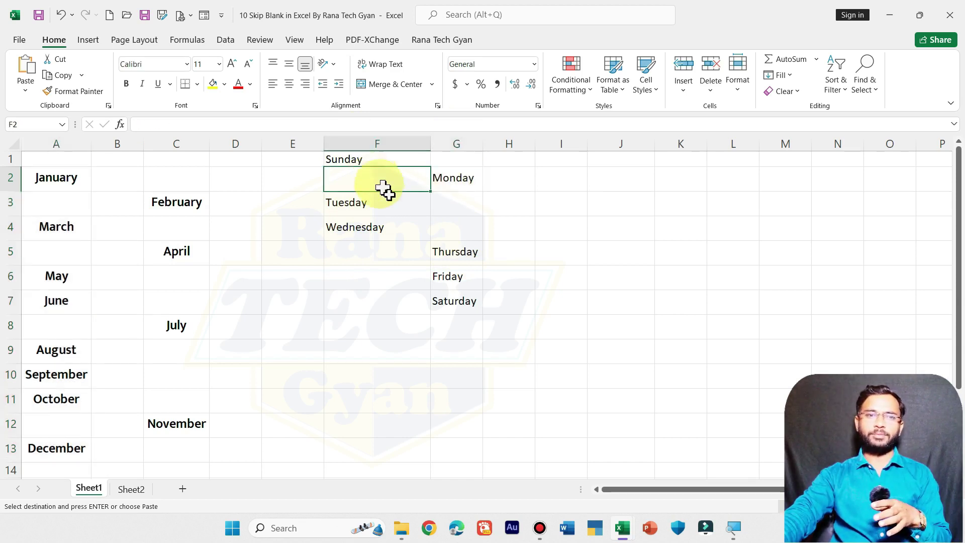
pyautogui.click(445, 258)
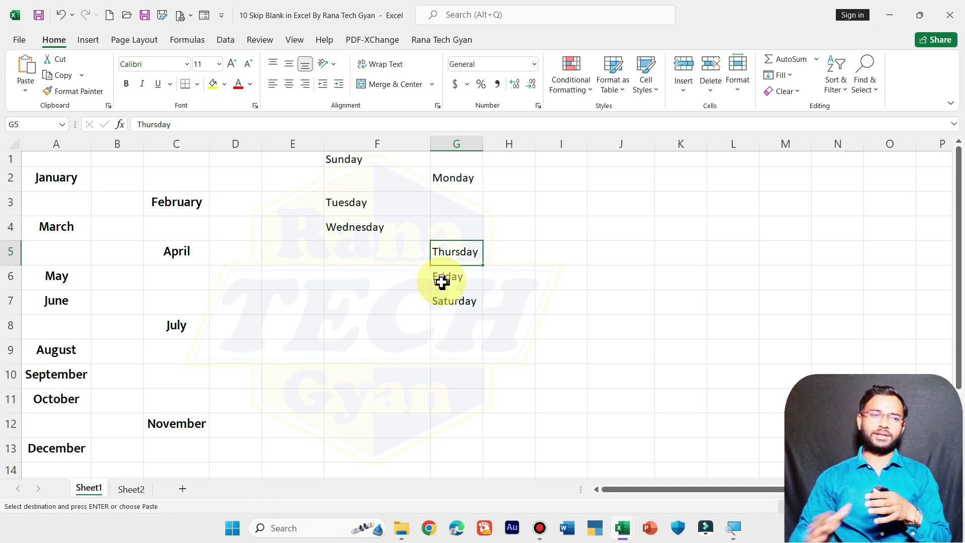
# - Open Sheet2 and widen the English column so its heading fits on one line
pyautogui.click(135, 489)
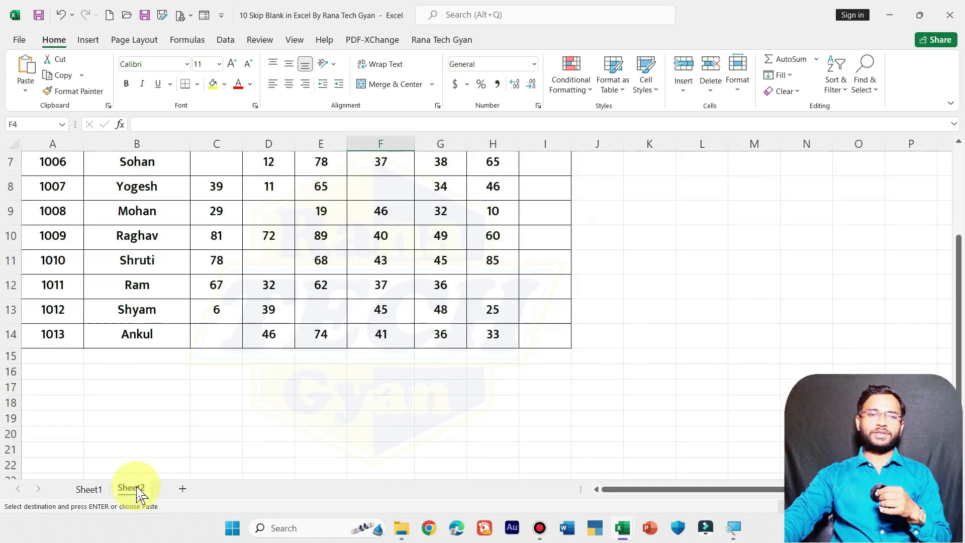
pyautogui.scroll(2, 238, 424)
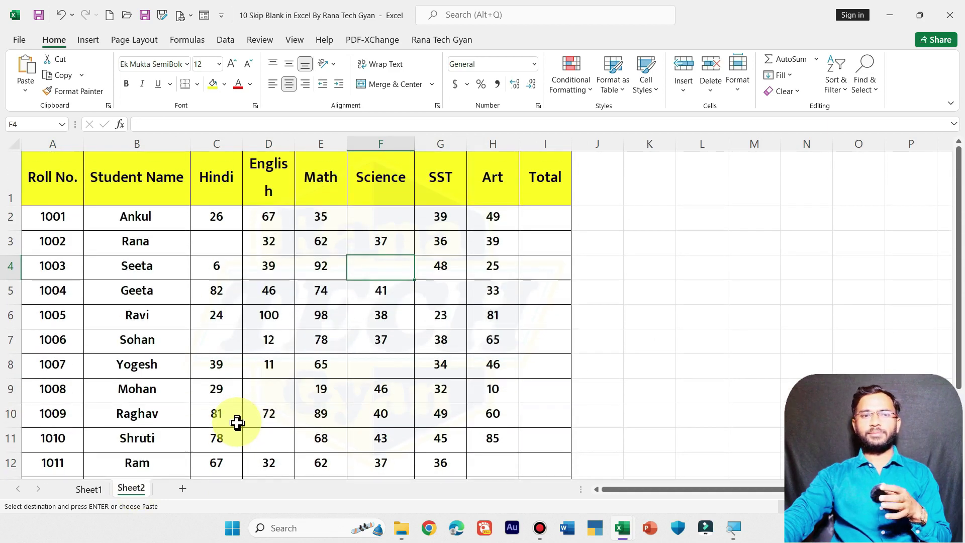
pyautogui.moveTo(298, 145); pyautogui.dragTo(305, 144)
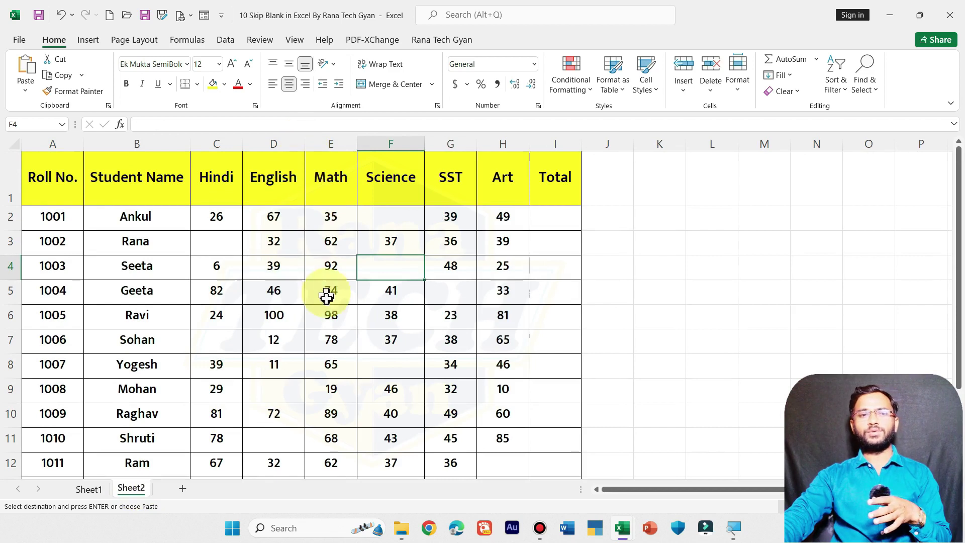
# - Examine the blank mark cells across the subject columns of the student table on Sheet2
pyautogui.click(222, 250)
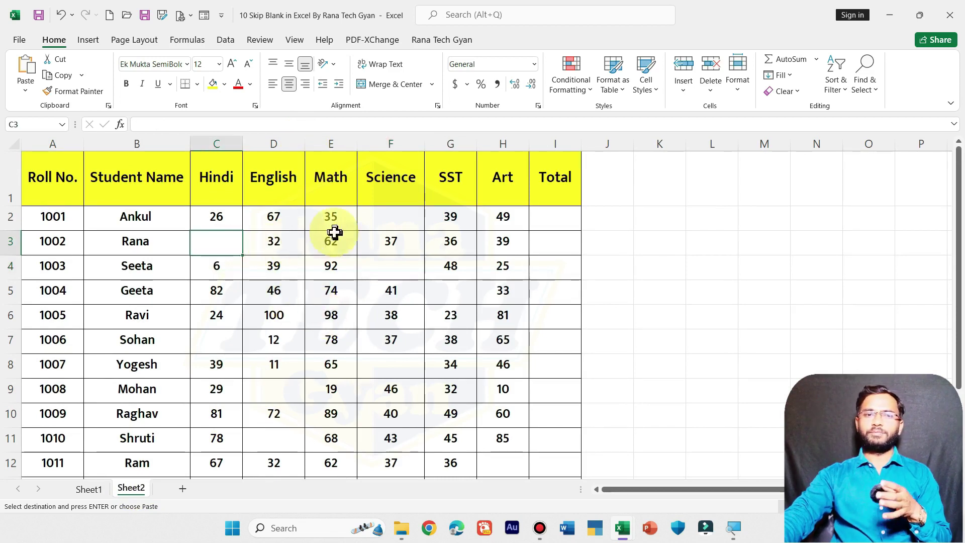
pyautogui.scroll(-1, 381, 261)
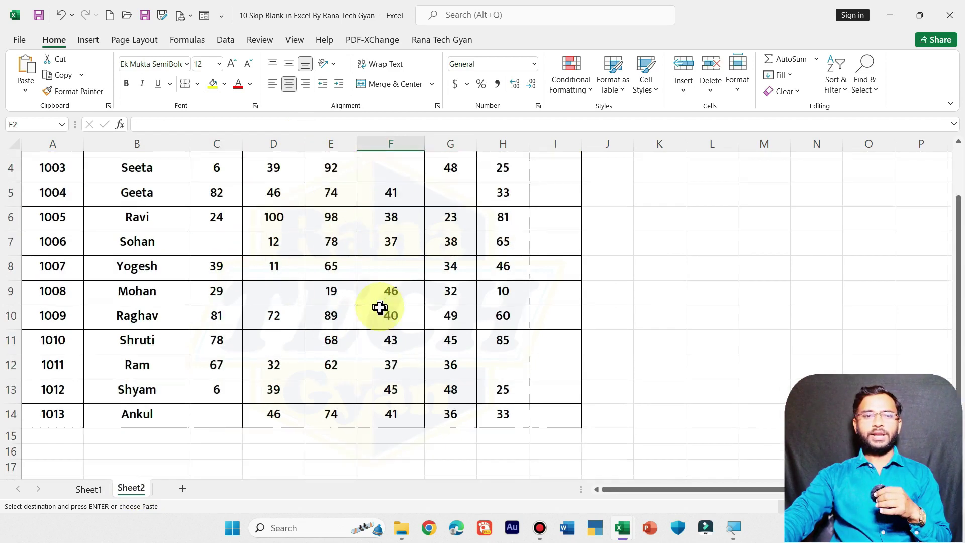
pyautogui.click(378, 266)
pyautogui.scroll(1, 308, 314)
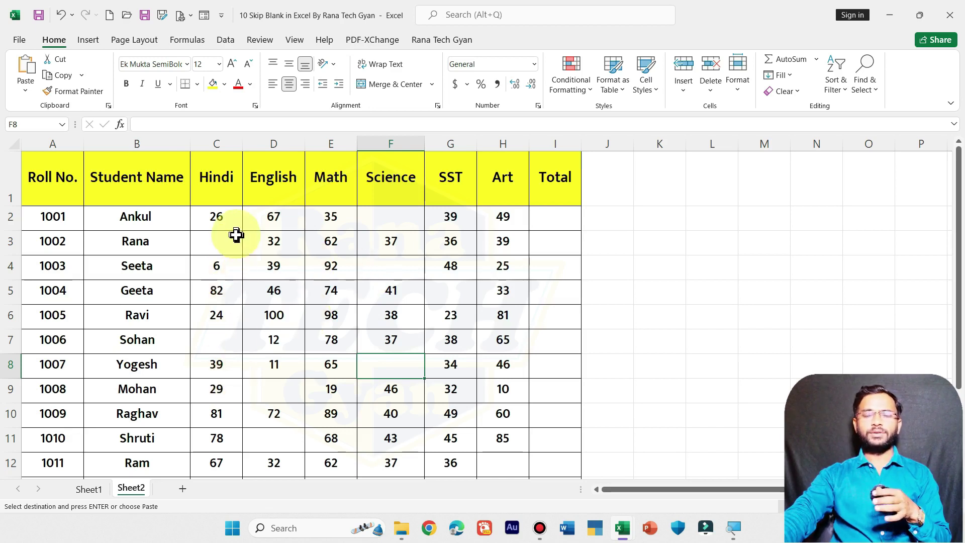
pyautogui.scroll(-1, 241, 305)
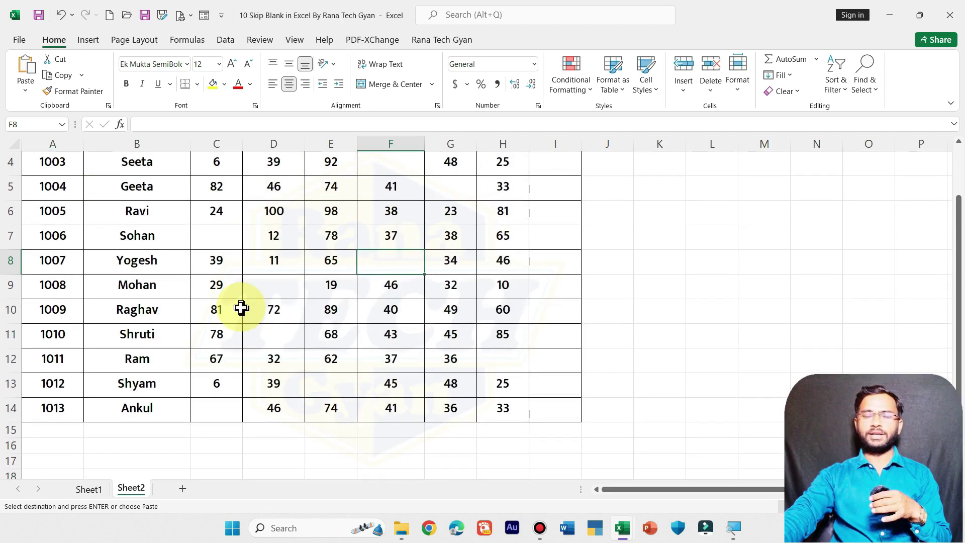
pyautogui.scroll(1, 241, 306)
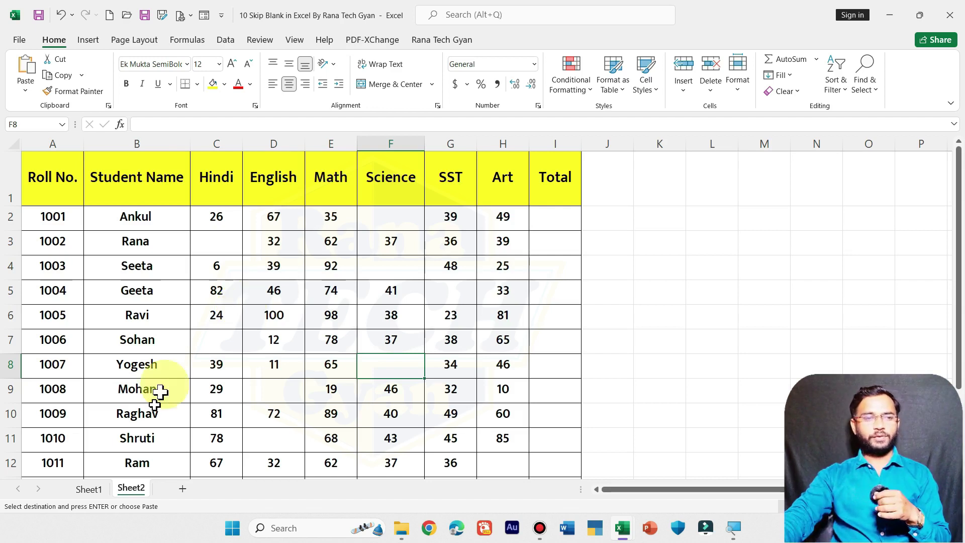
# - Return to Sheet1 and copy the range C1:C13 containing the second set of months
pyautogui.click(83, 493)
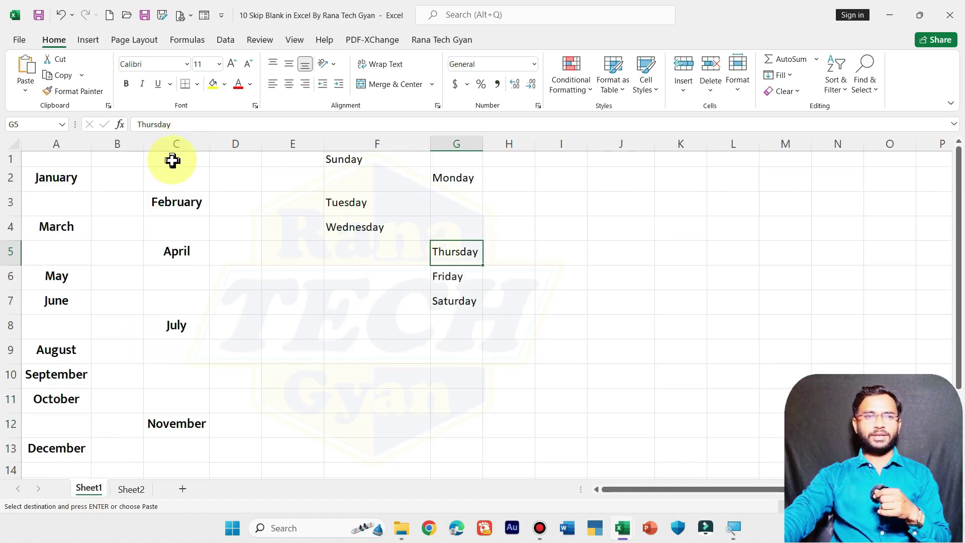
pyautogui.moveTo(171, 157); pyautogui.dragTo(162, 453)
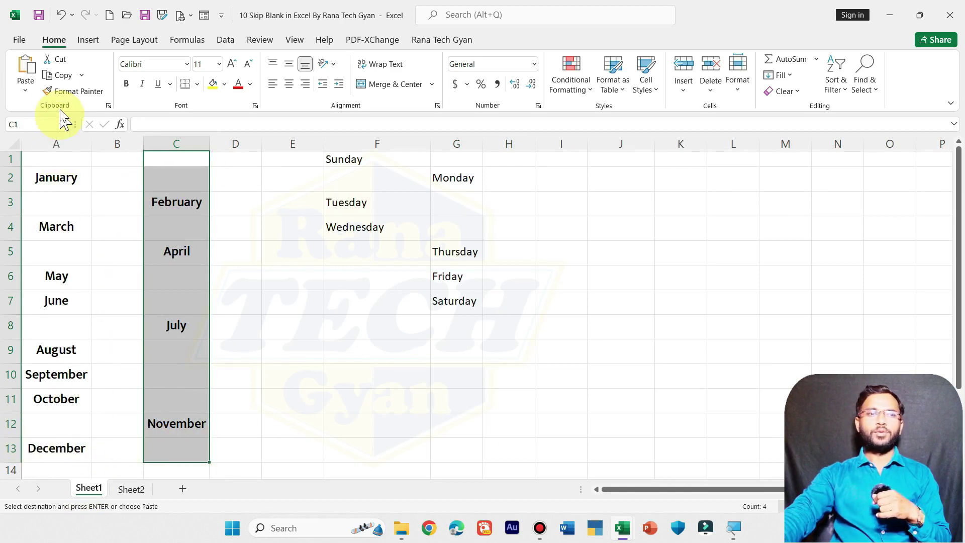
pyautogui.click(55, 76)
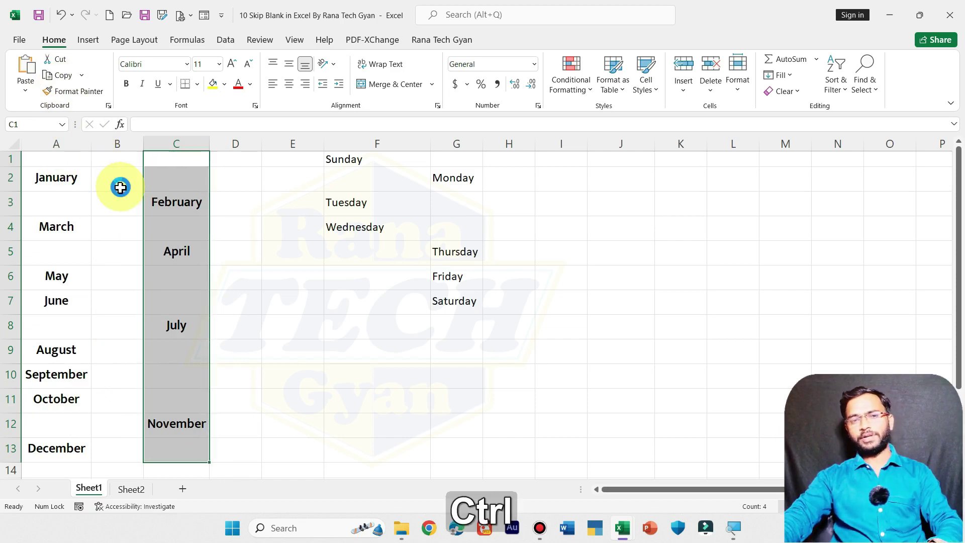
pyautogui.hotkey('ctrl', 'c')
pyautogui.click(157, 445)
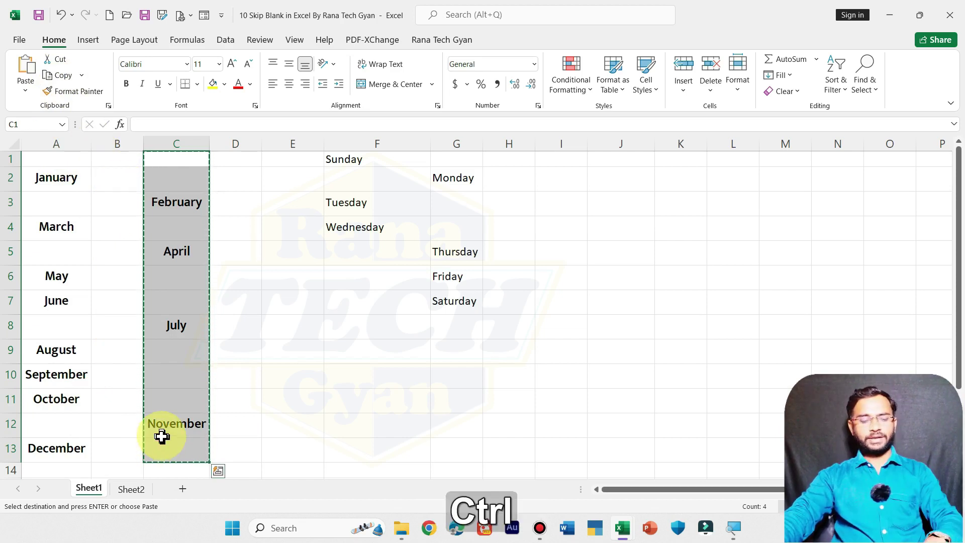
pyautogui.hotkey('ctrl', 'c')
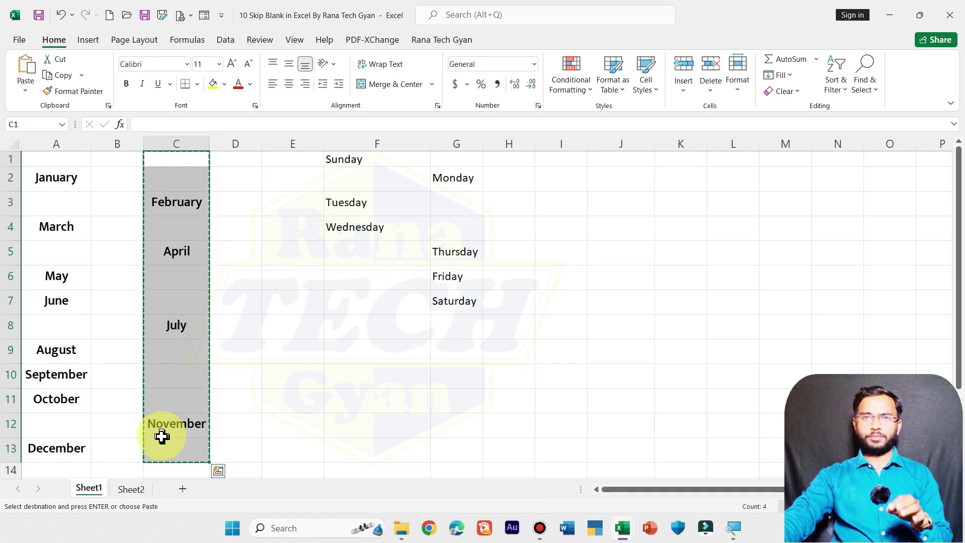
# - Paste the copied months onto column A using Paste Special with Skip blanks enabled
pyautogui.click(59, 156)
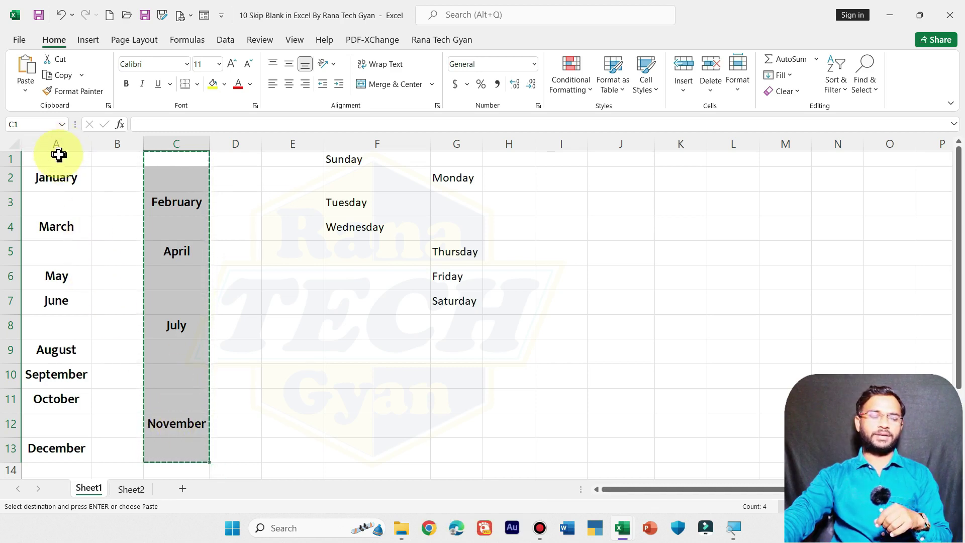
pyautogui.moveTo(60, 156); pyautogui.dragTo(34, 399)
pyautogui.click(61, 138)
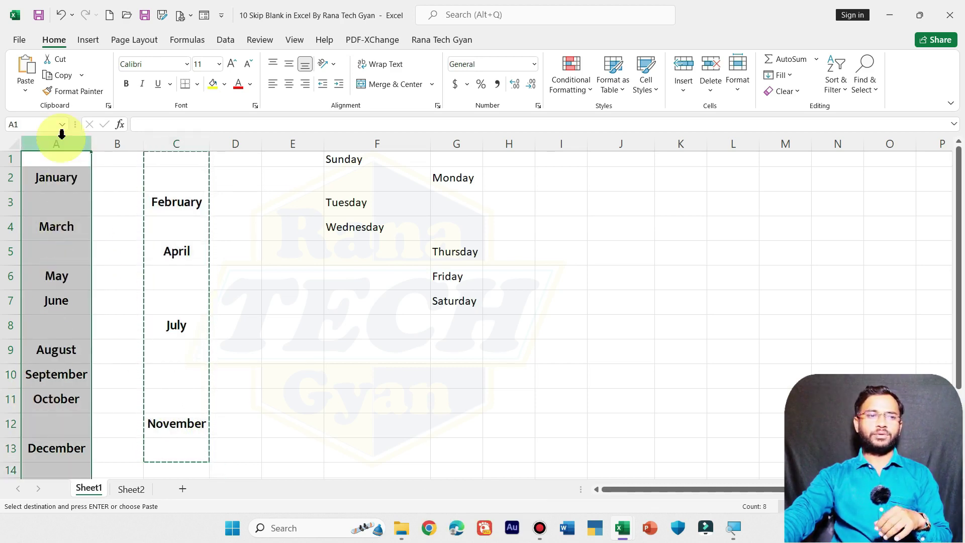
pyautogui.click(24, 90)
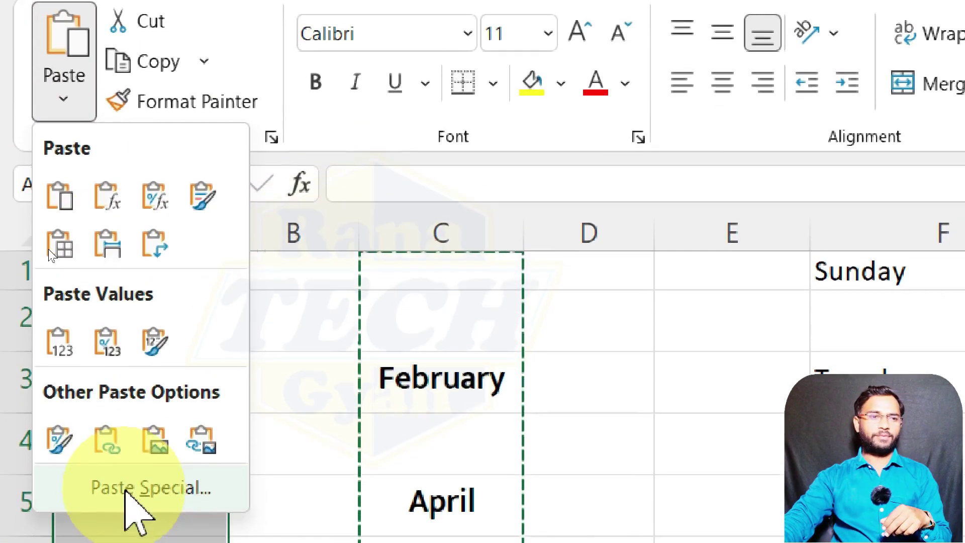
pyautogui.click(127, 521)
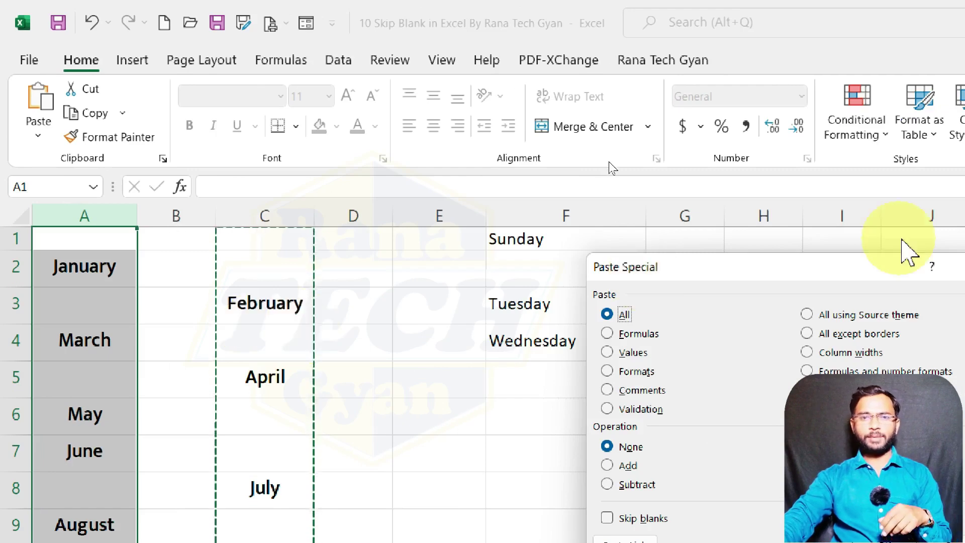
pyautogui.moveTo(862, 274); pyautogui.dragTo(528, 129)
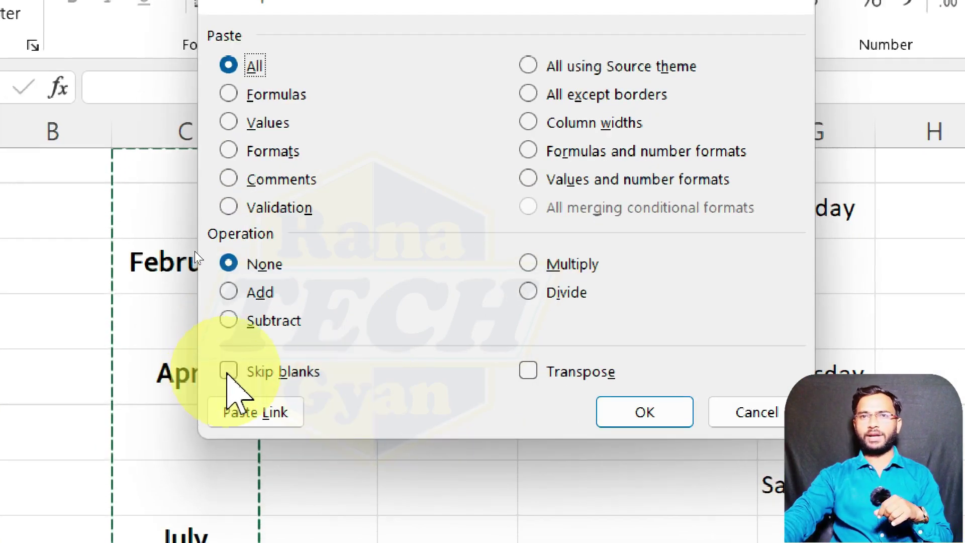
pyautogui.click(229, 373)
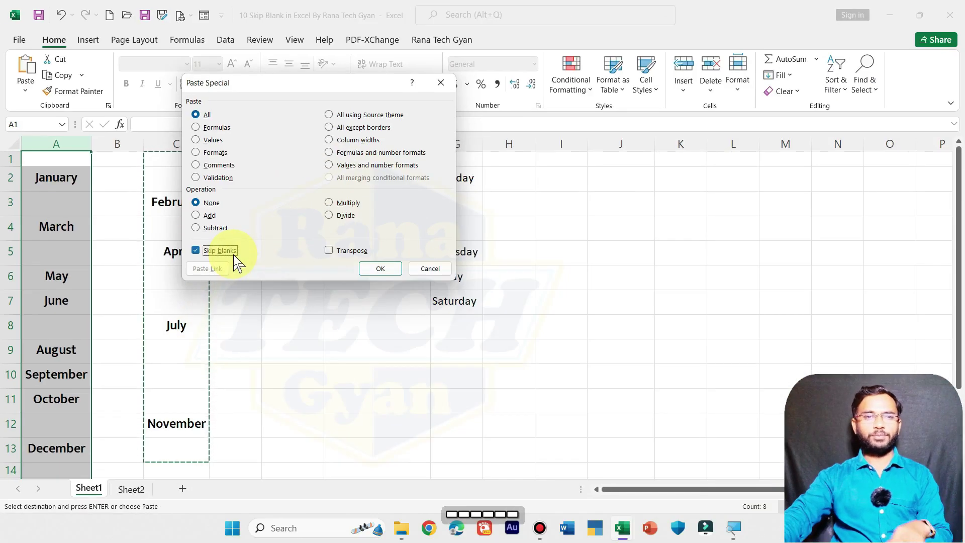
pyautogui.click(373, 270)
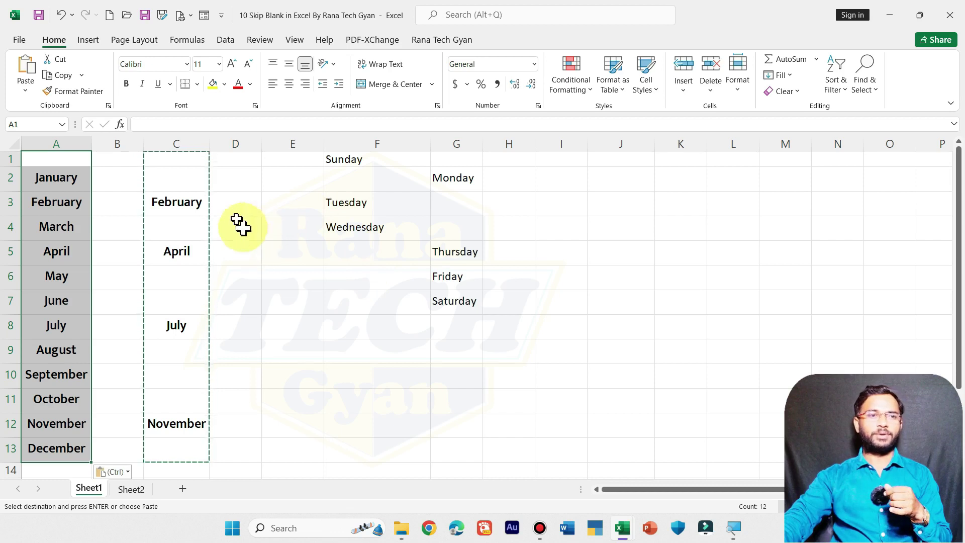
# - Delete the leftover month column C from Sheet1
pyautogui.click(190, 142)
pyautogui.rightClick(190, 142)
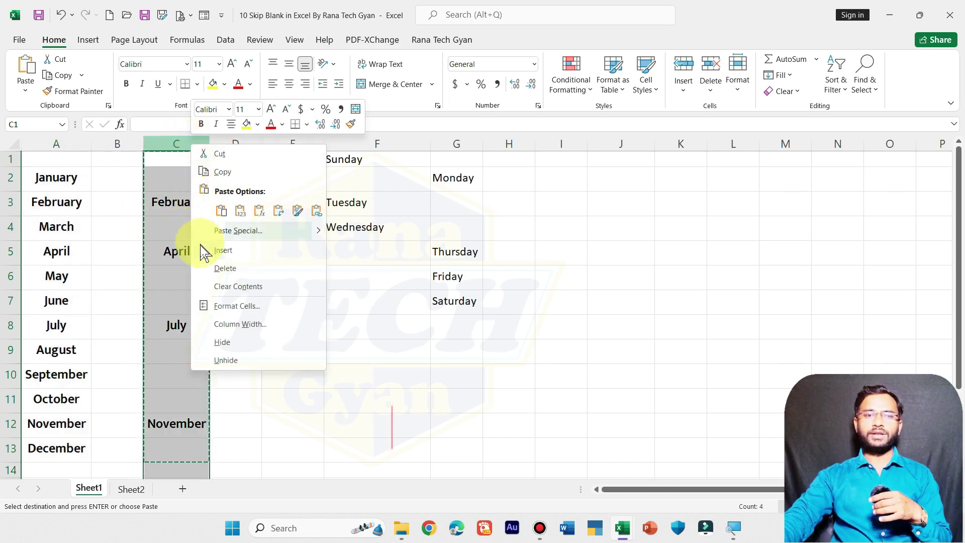
pyautogui.click(206, 265)
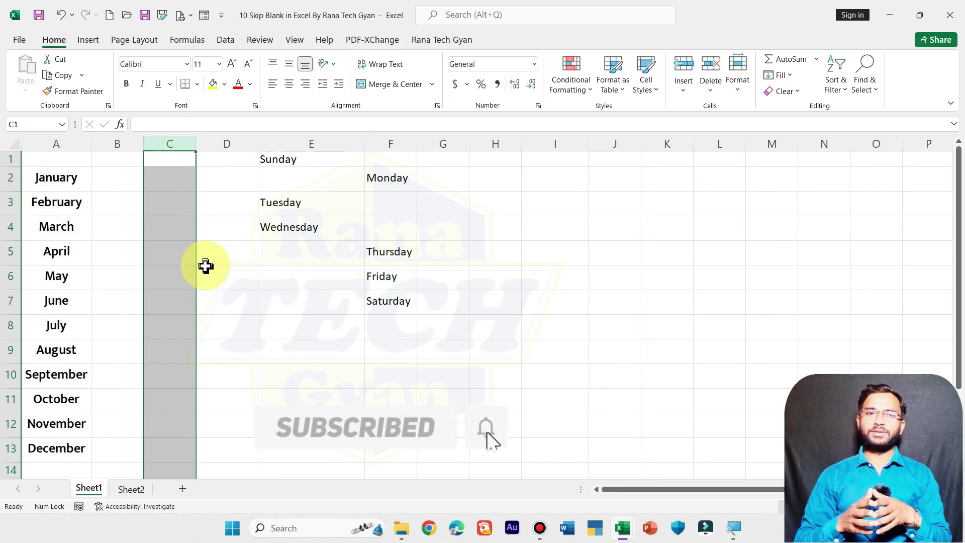
# - Copy the weekdays in F1:F7 and paste them onto E1:E7 using Paste Special with Skip blanks enabled
pyautogui.moveTo(391, 159); pyautogui.dragTo(387, 308)
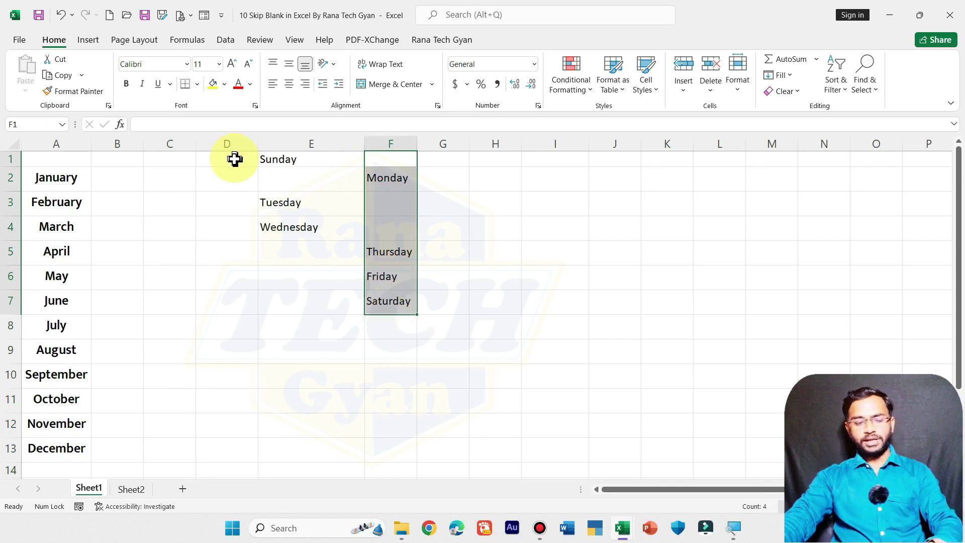
pyautogui.hotkey('ctrl', 'c')
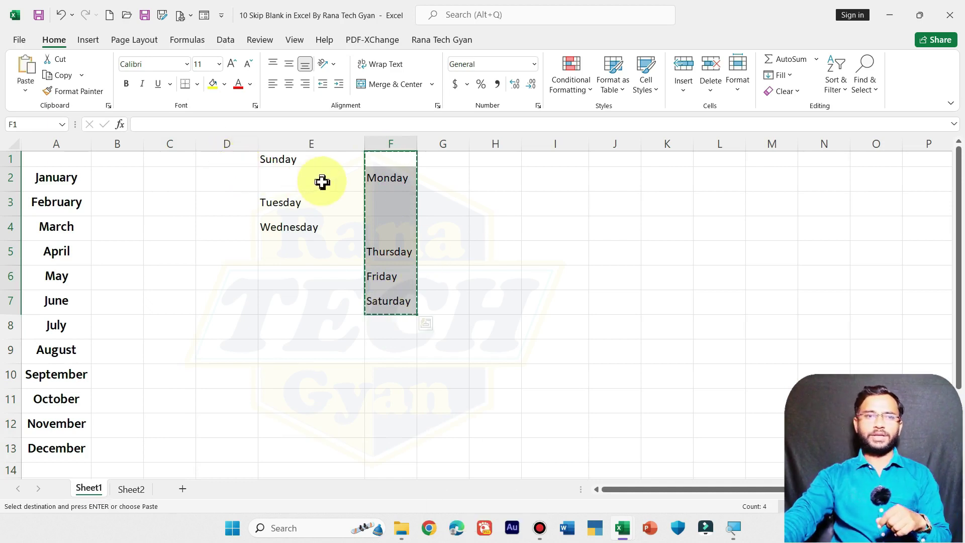
pyautogui.moveTo(309, 159)
pyautogui.mouseDown()
pyautogui.moveTo(296, 321)
pyautogui.moveTo(302, 311)
pyautogui.mouseUp()
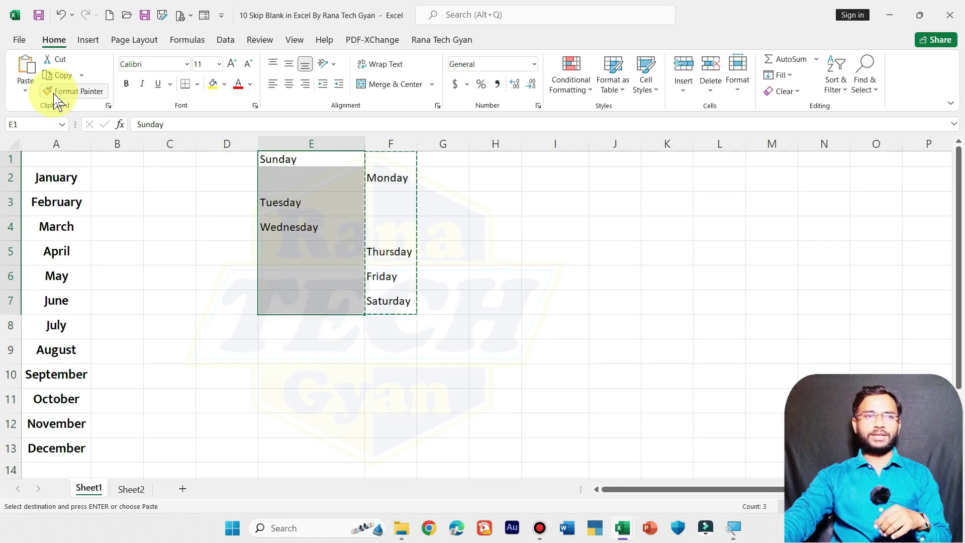
pyautogui.click(25, 90)
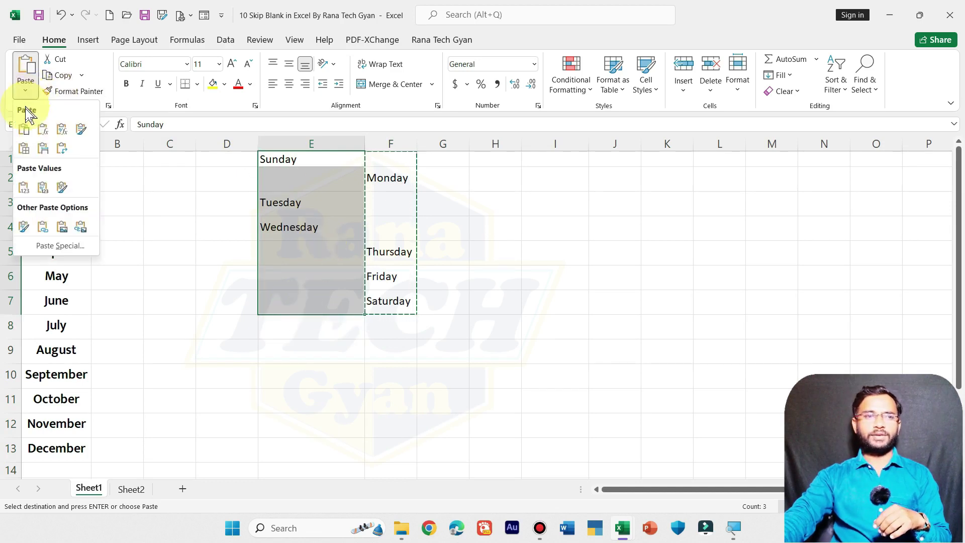
pyautogui.click(59, 246)
pyautogui.click(195, 250)
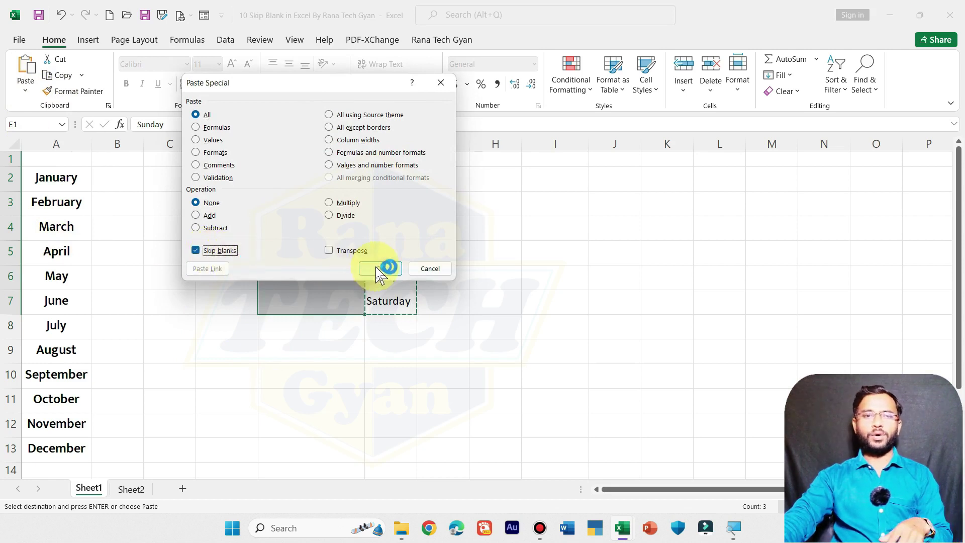
pyautogui.click(378, 270)
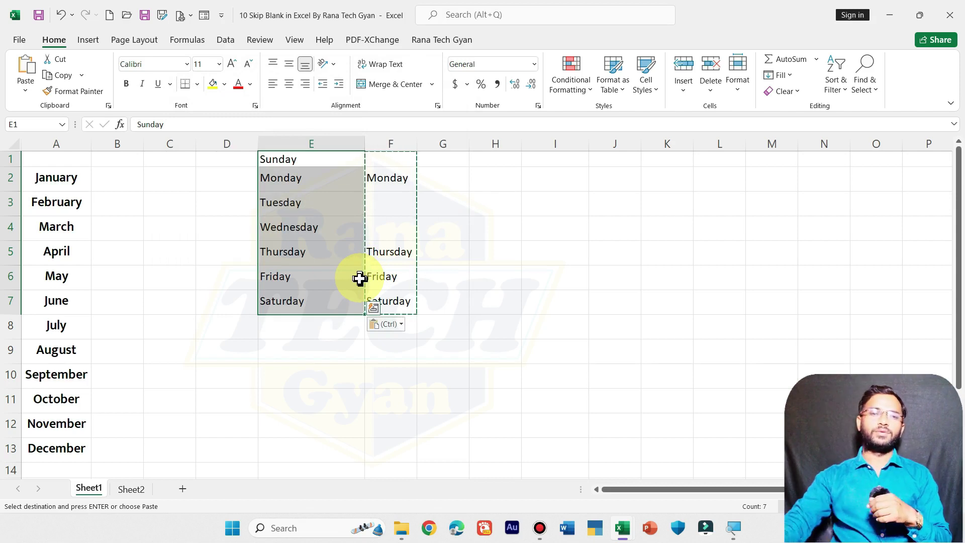
# - Delete the leftover weekday column F and switch to Sheet2
pyautogui.rightClick(398, 143)
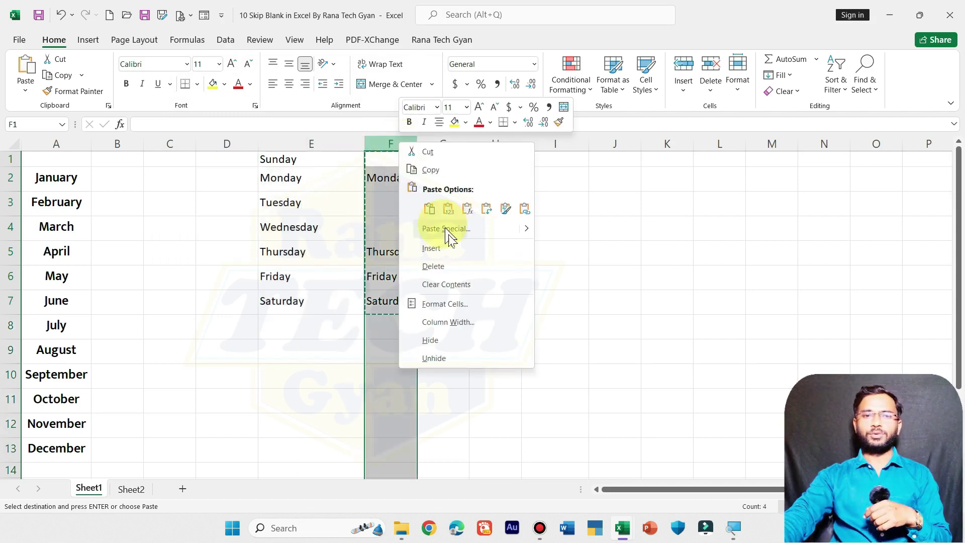
pyautogui.click(459, 268)
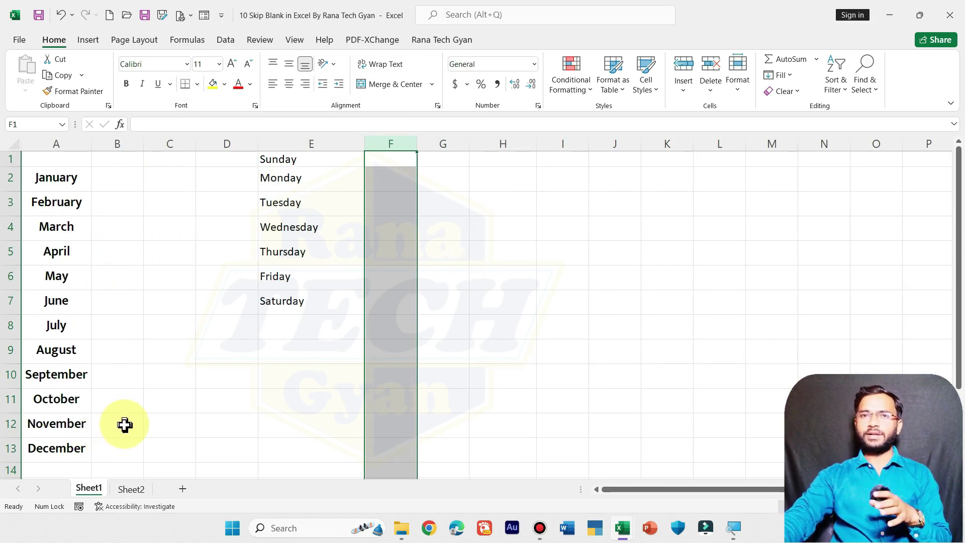
pyautogui.click(131, 490)
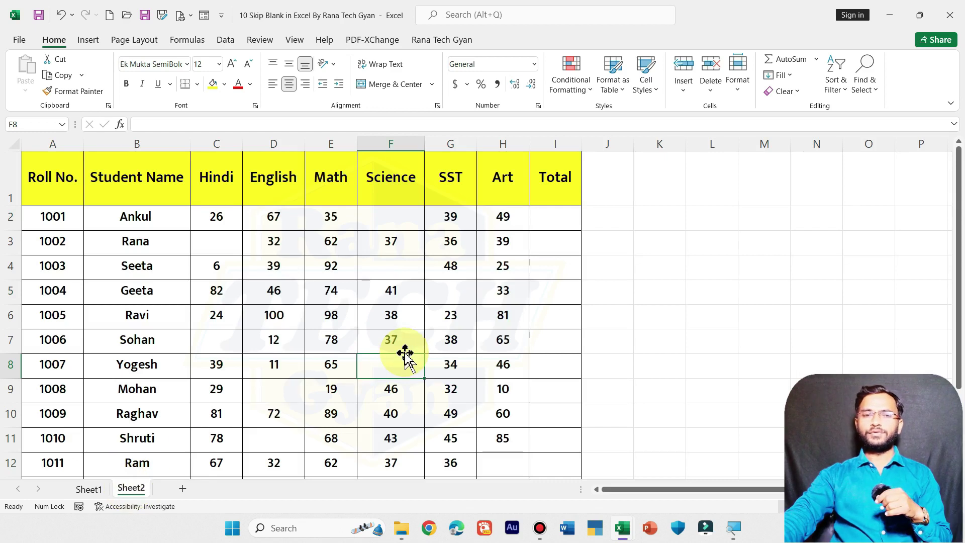
# - Select only the blank cells within the marks range C2:H14 using Go To Special with the Blanks option
pyautogui.scroll(-1, 403, 356)
pyautogui.scroll(1, 403, 355)
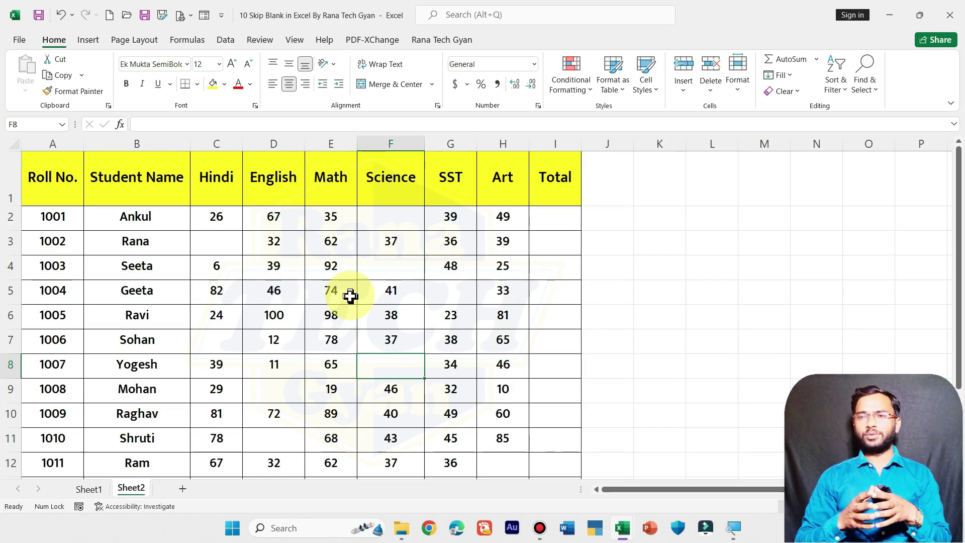
pyautogui.moveTo(216, 217); pyautogui.dragTo(491, 437)
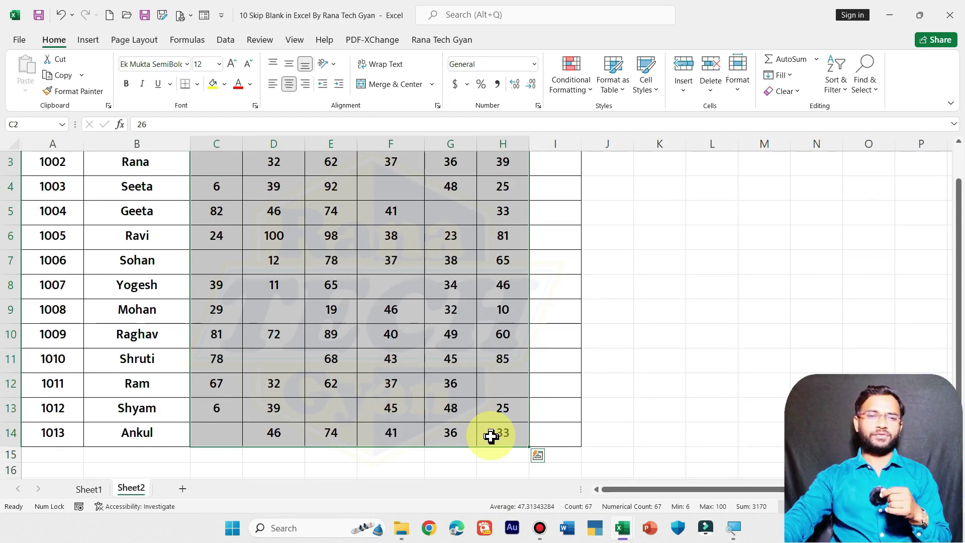
pyautogui.scroll(1, 492, 437)
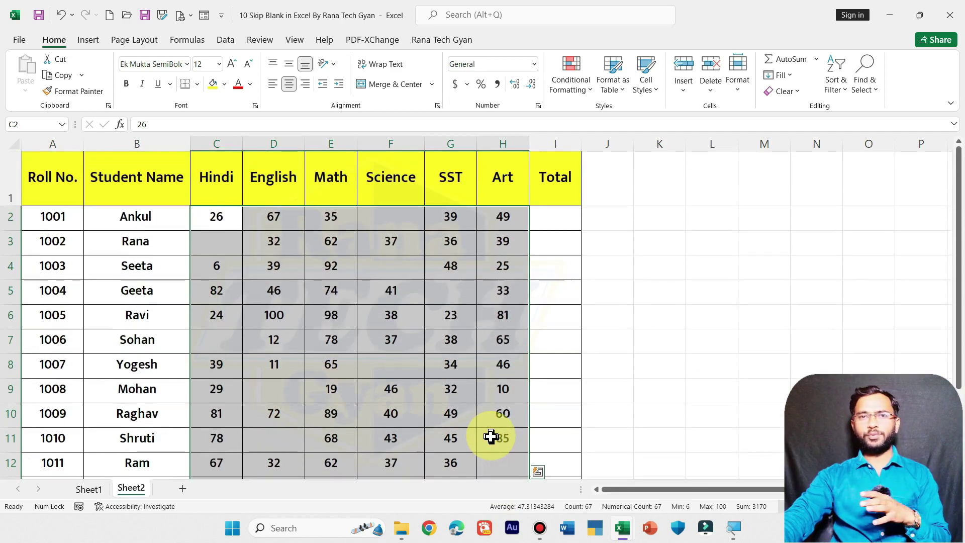
pyautogui.scroll(-1, 491, 437)
pyautogui.scroll(1, 491, 437)
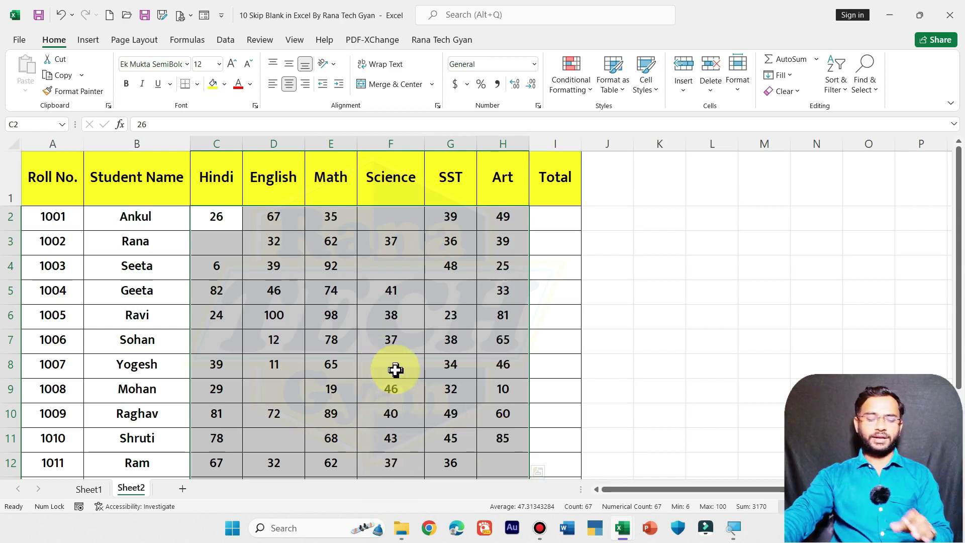
pyautogui.hotkey('ctrl', 'g')
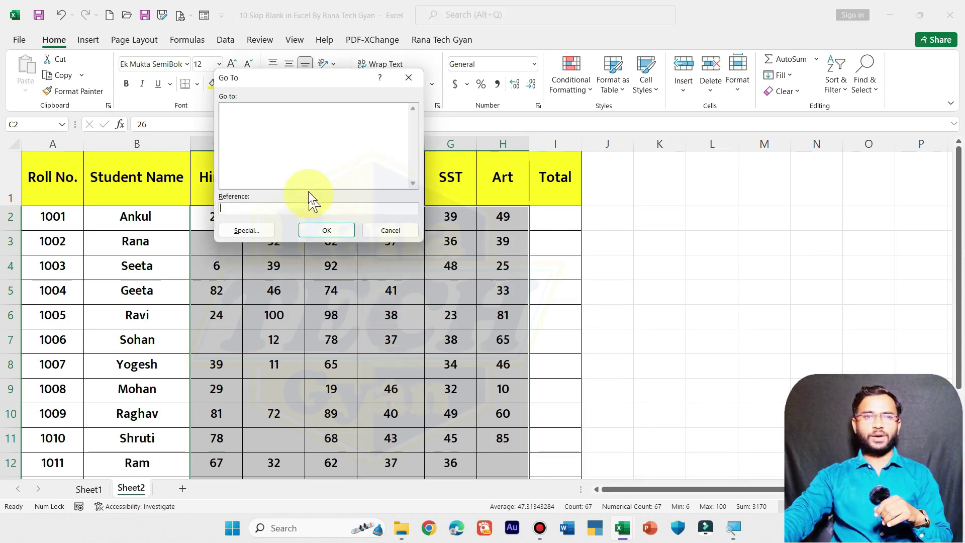
pyautogui.moveTo(276, 82); pyautogui.dragTo(342, 197)
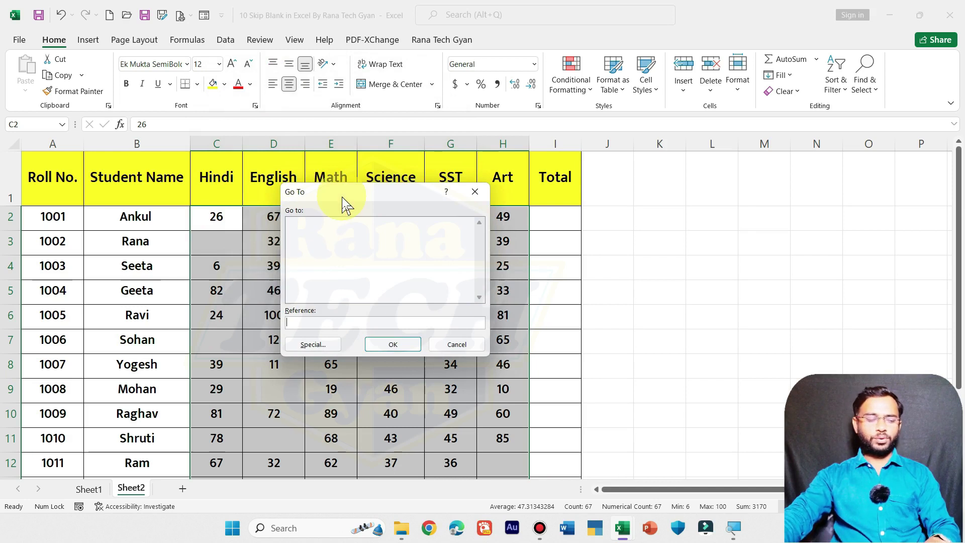
pyautogui.press('super+plus')
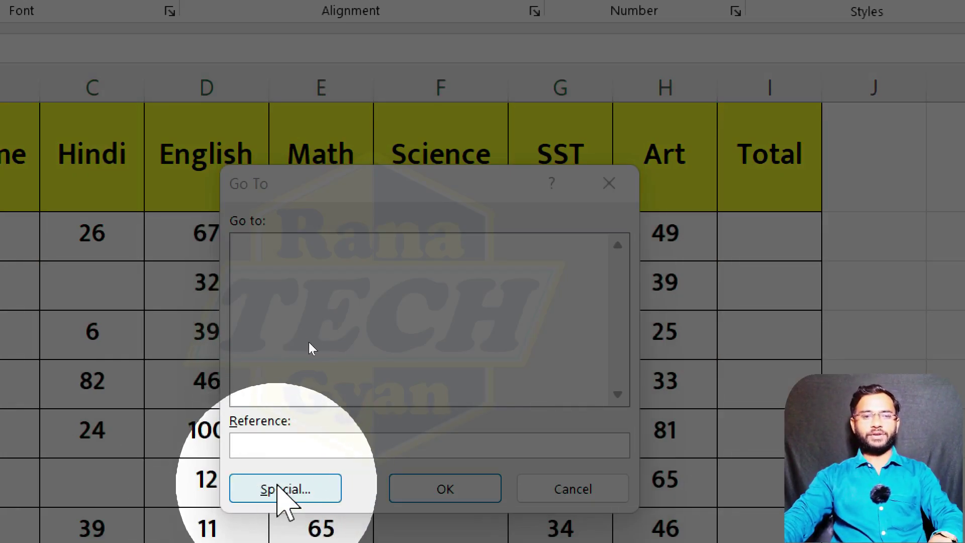
pyautogui.click(281, 487)
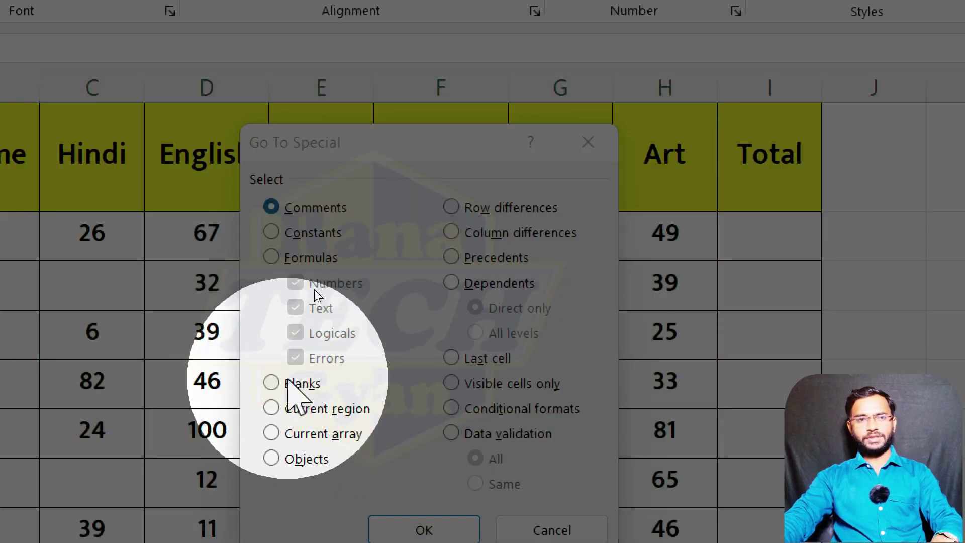
pyautogui.click(271, 383)
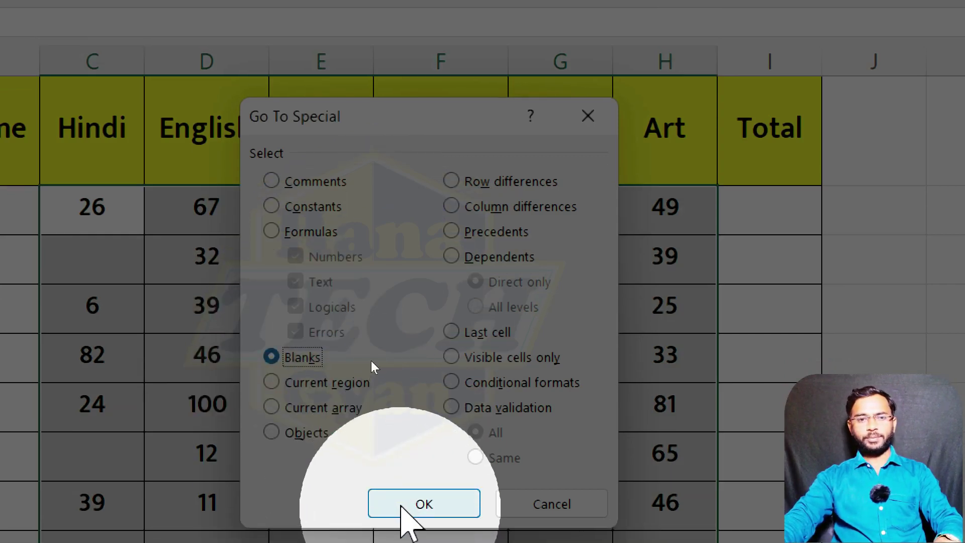
pyautogui.click(405, 503)
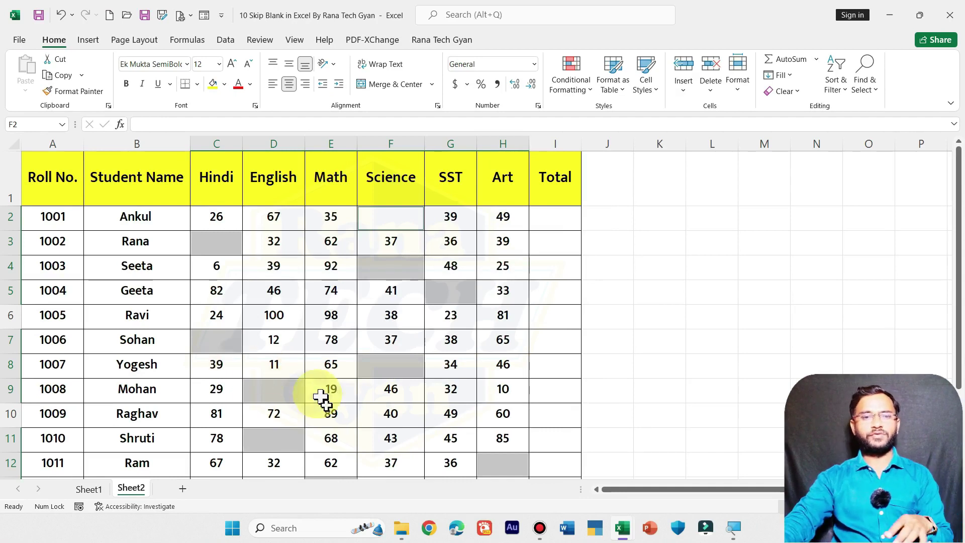
# - Try filling all the selected blank mark cells with 0 at once, and undo the fill
pyautogui.scroll(-2, 427, 446)
pyautogui.scroll(2, 427, 446)
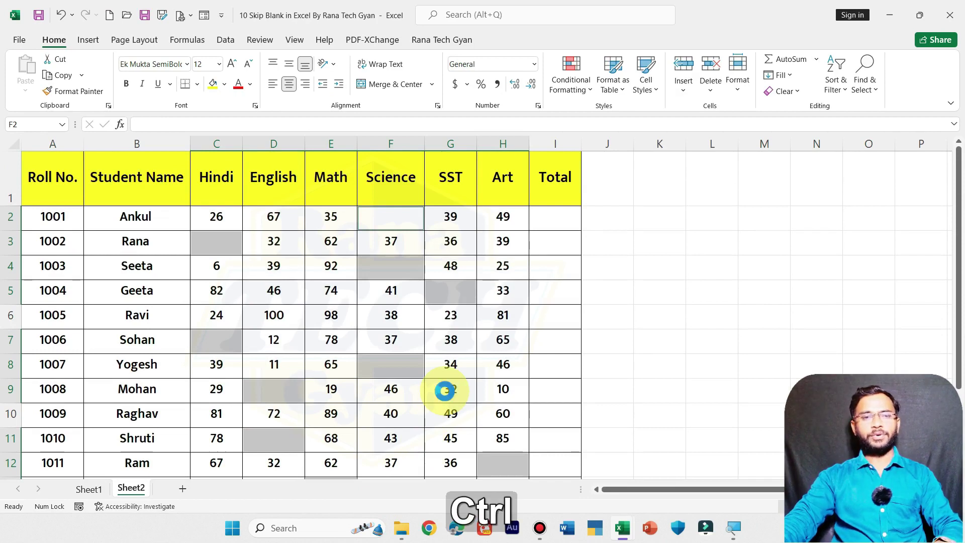
pyautogui.keyDown('ctrl'); pyautogui.scroll(-2, 445, 391); pyautogui.keyUp('ctrl')
pyautogui.keyDown('ctrl'); pyautogui.scroll(2, 445, 392); pyautogui.keyUp('ctrl')
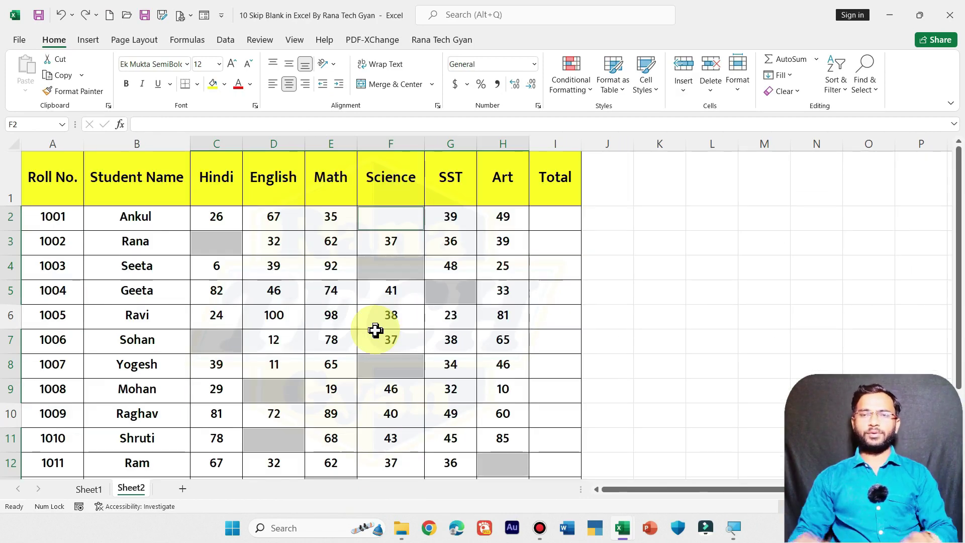
pyautogui.write('0')
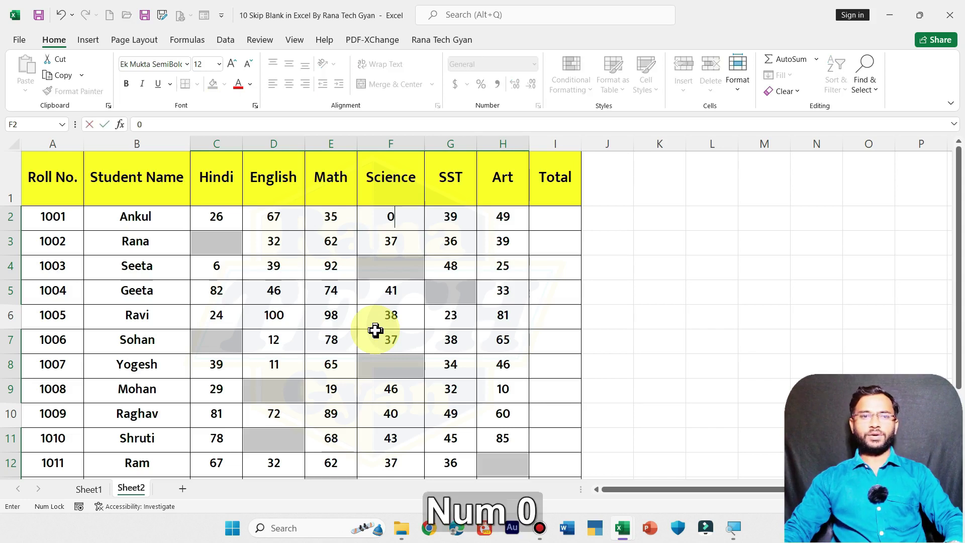
pyautogui.hotkey('ctrl', 'Return')
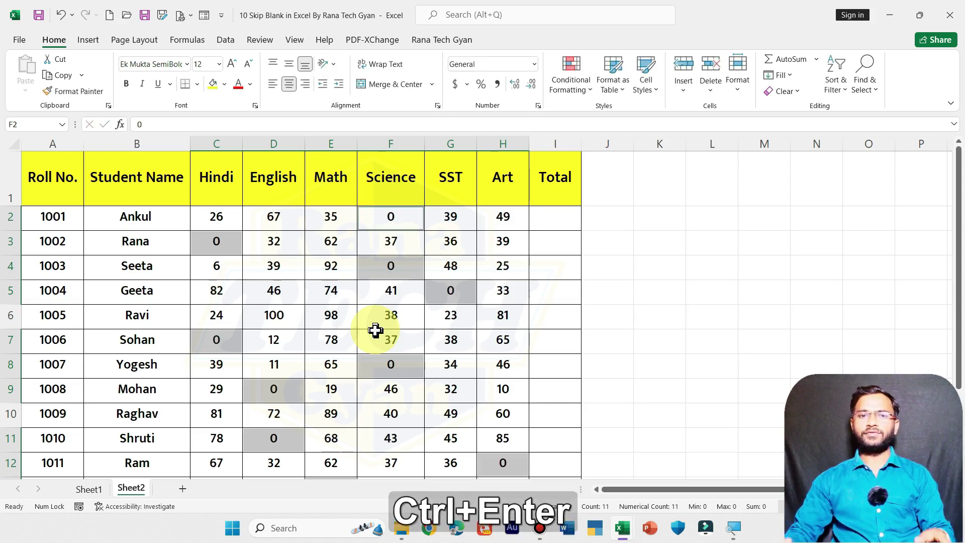
pyautogui.scroll(-1, 421, 450)
pyautogui.scroll(-1, 422, 452)
pyautogui.scroll(2, 421, 451)
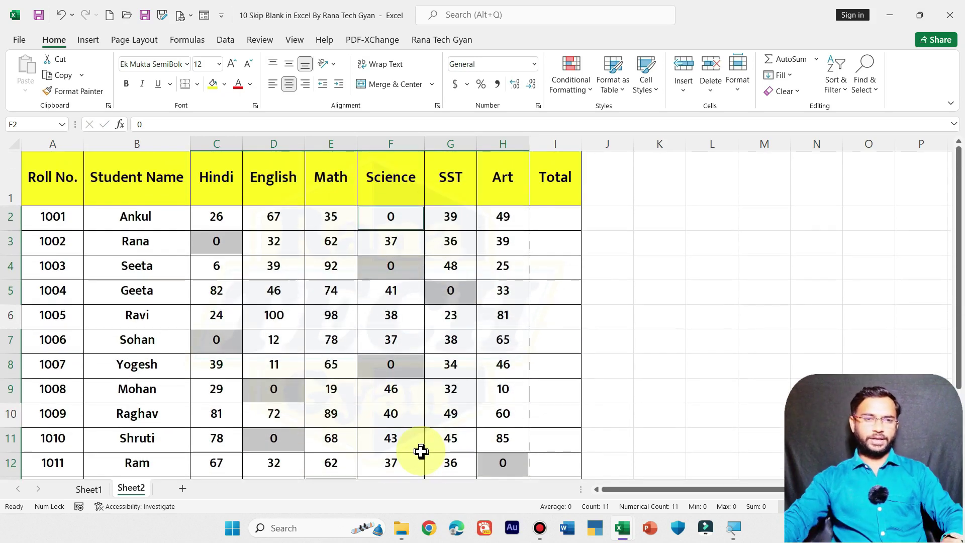
pyautogui.hotkey('ctrl', 'z')
pyautogui.click(518, 310)
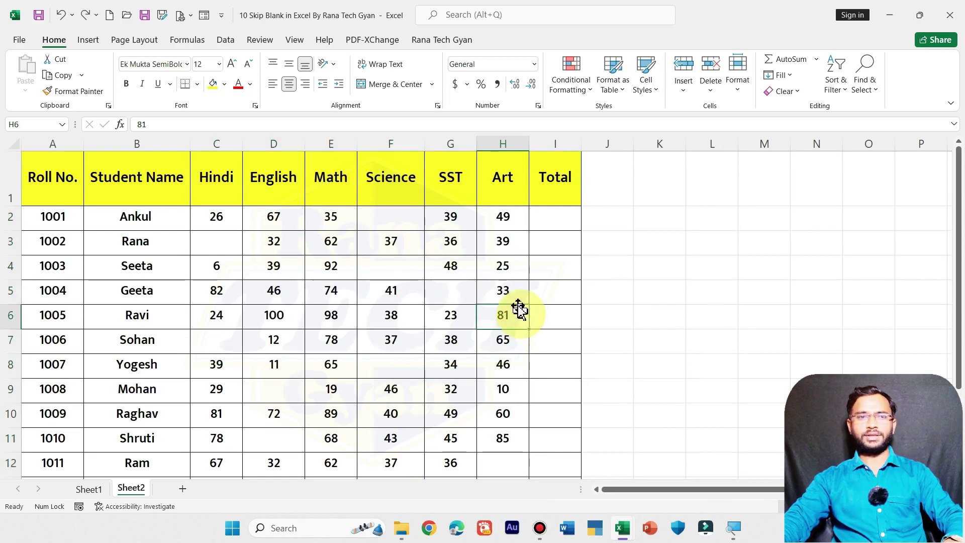
# - Reselect the marks range C2:H14 and narrow the selection to its blank cells with Go To Special
pyautogui.moveTo(209, 218); pyautogui.dragTo(494, 431)
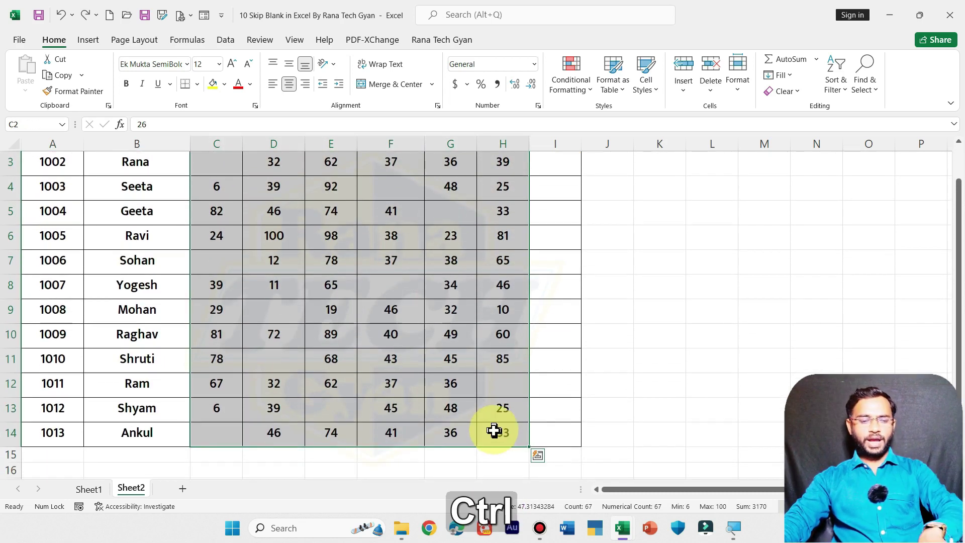
pyautogui.hotkey('ctrl', 'g')
pyautogui.click(328, 345)
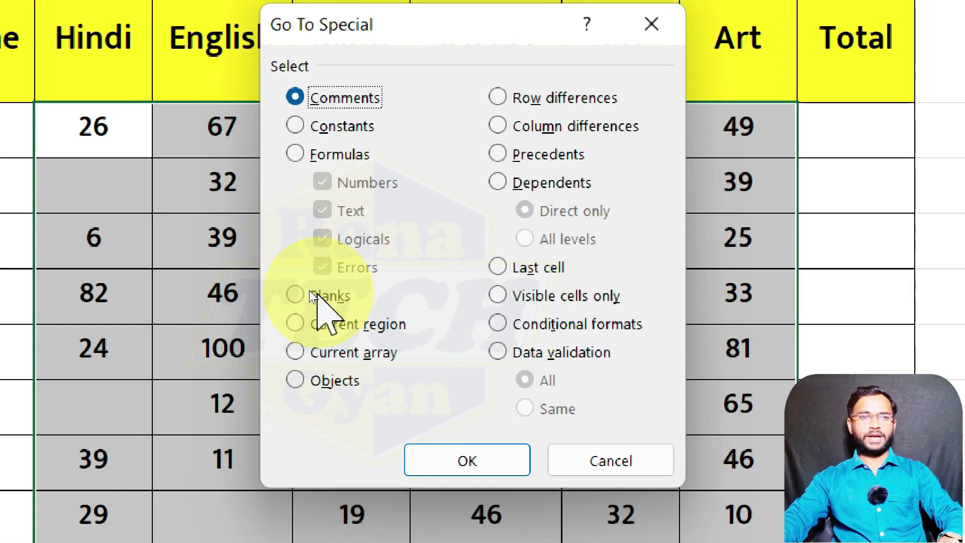
pyautogui.click(302, 297)
pyautogui.click(486, 462)
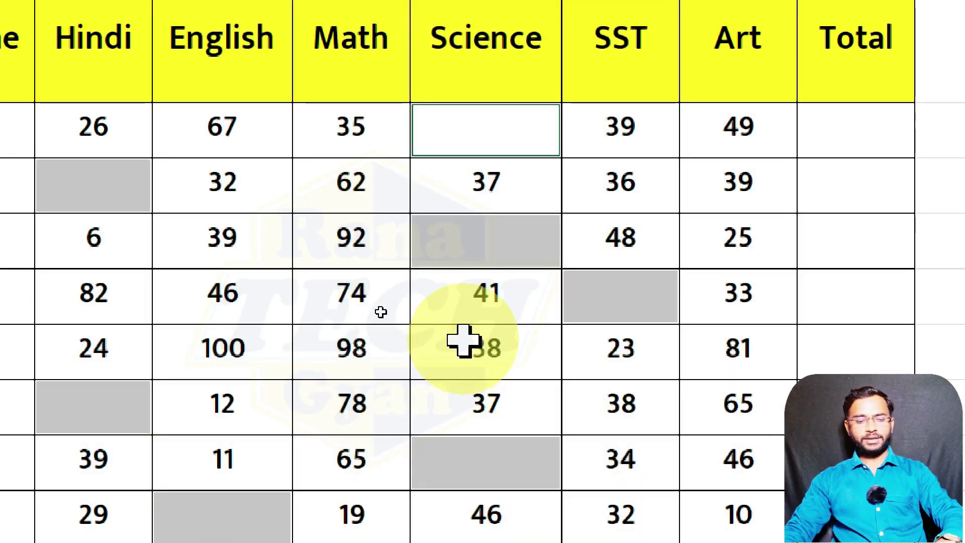
# - Fill every selected blank mark cell with @ in a single entry and clear the selection
pyautogui.write('@')
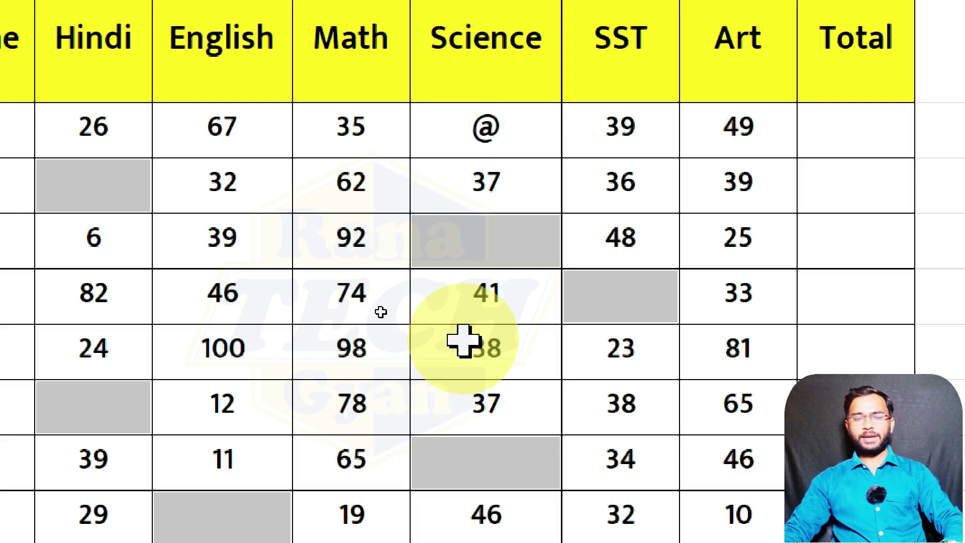
pyautogui.hotkey('ctrl', 'Return')
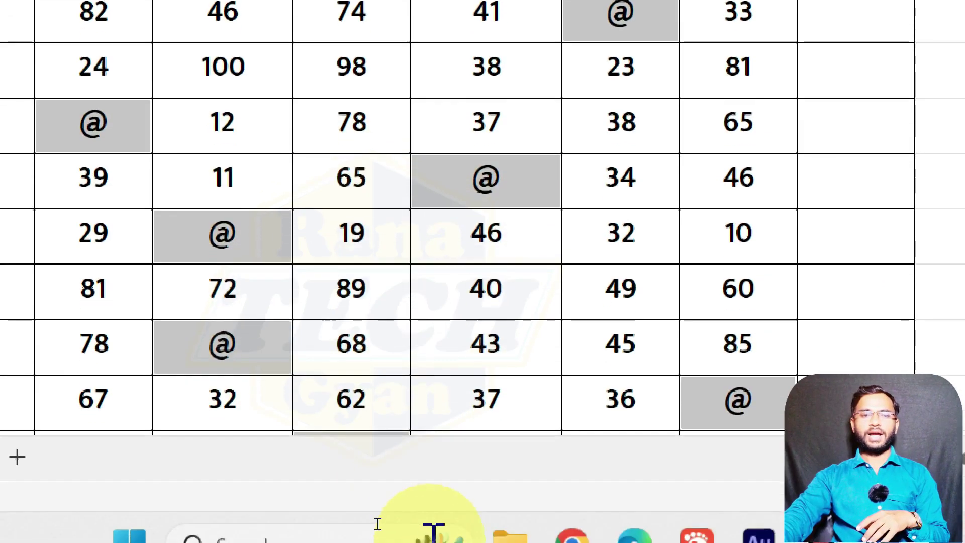
pyautogui.moveTo(510, 534)
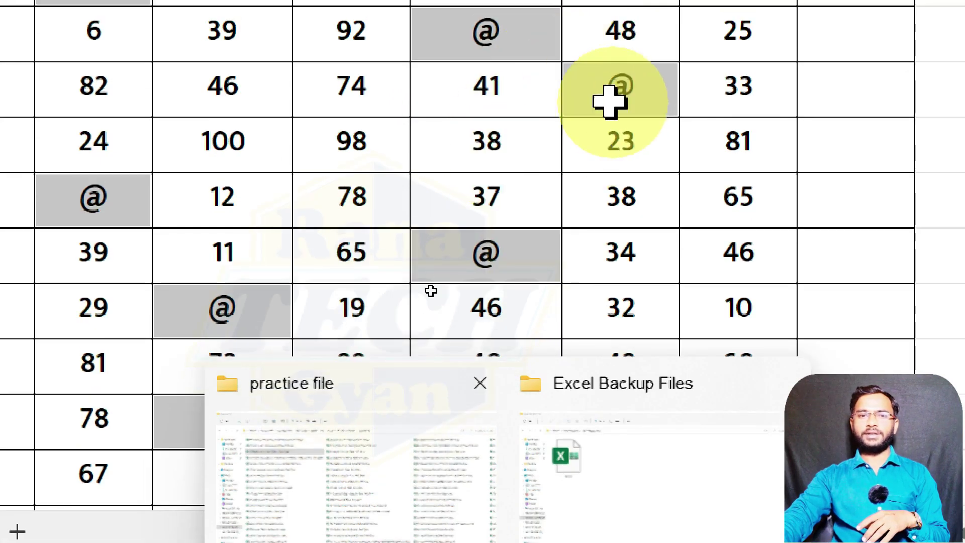
pyautogui.click(558, 9)
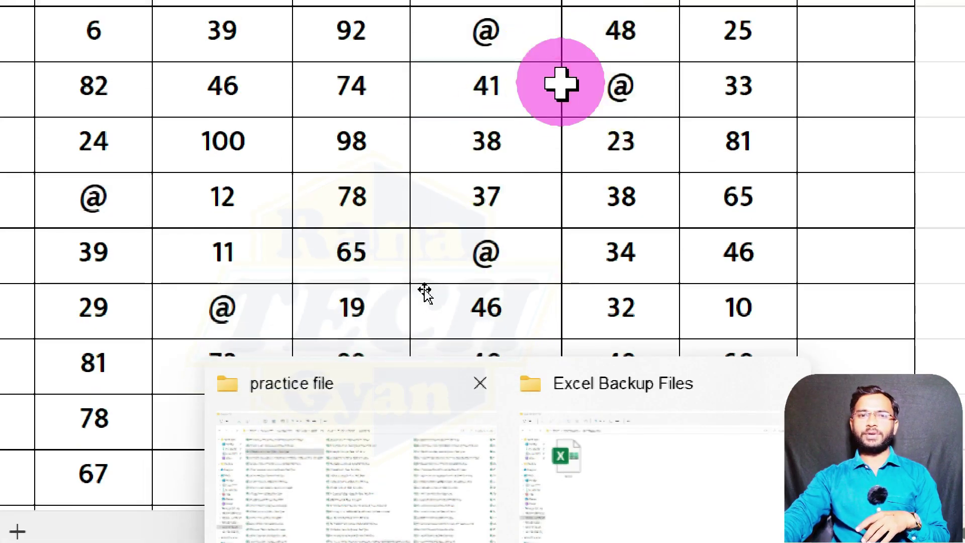